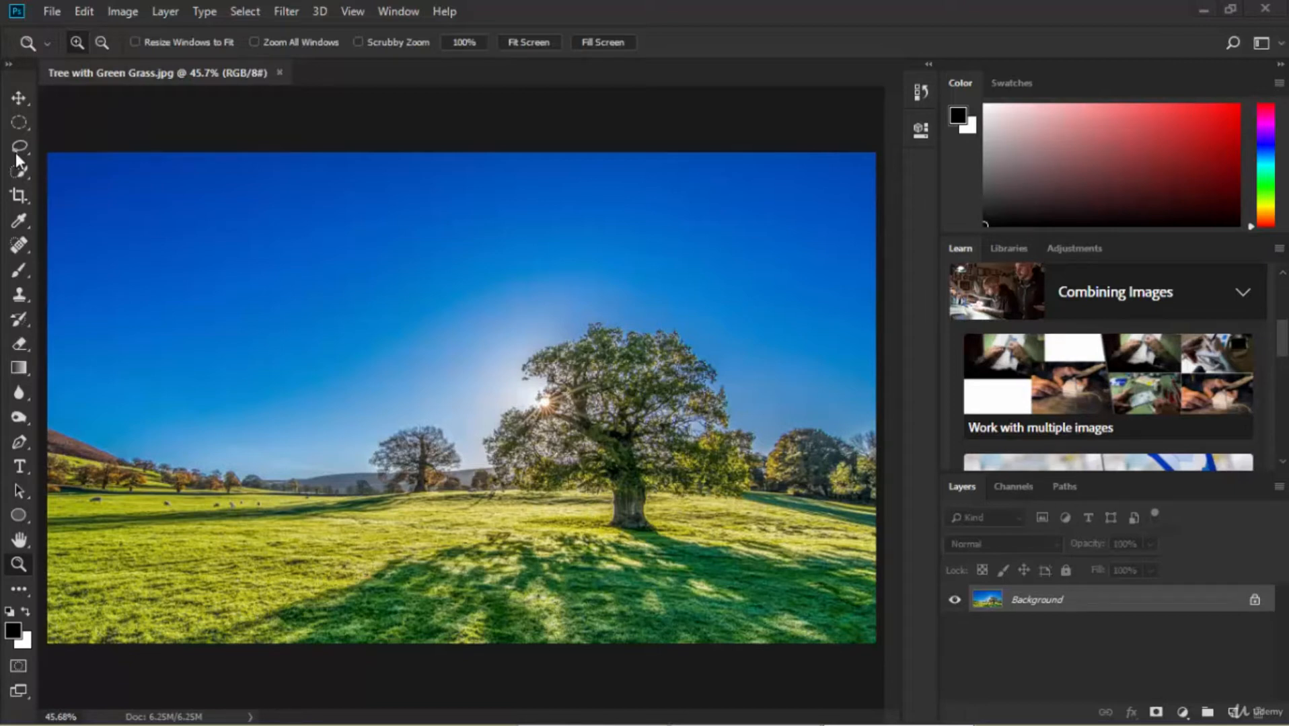
- Try cropping away the left part of the landscape photo with the Crop tool and discard the crop
click(18, 99)
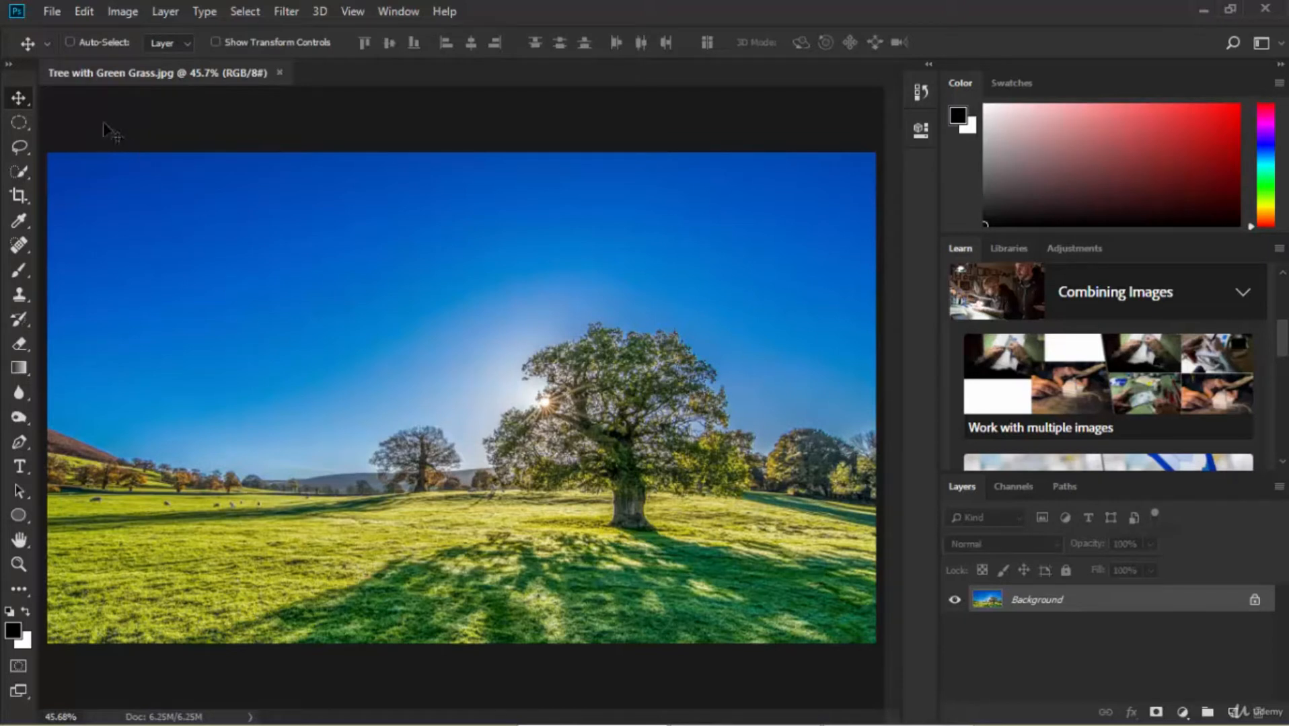
click(18, 169)
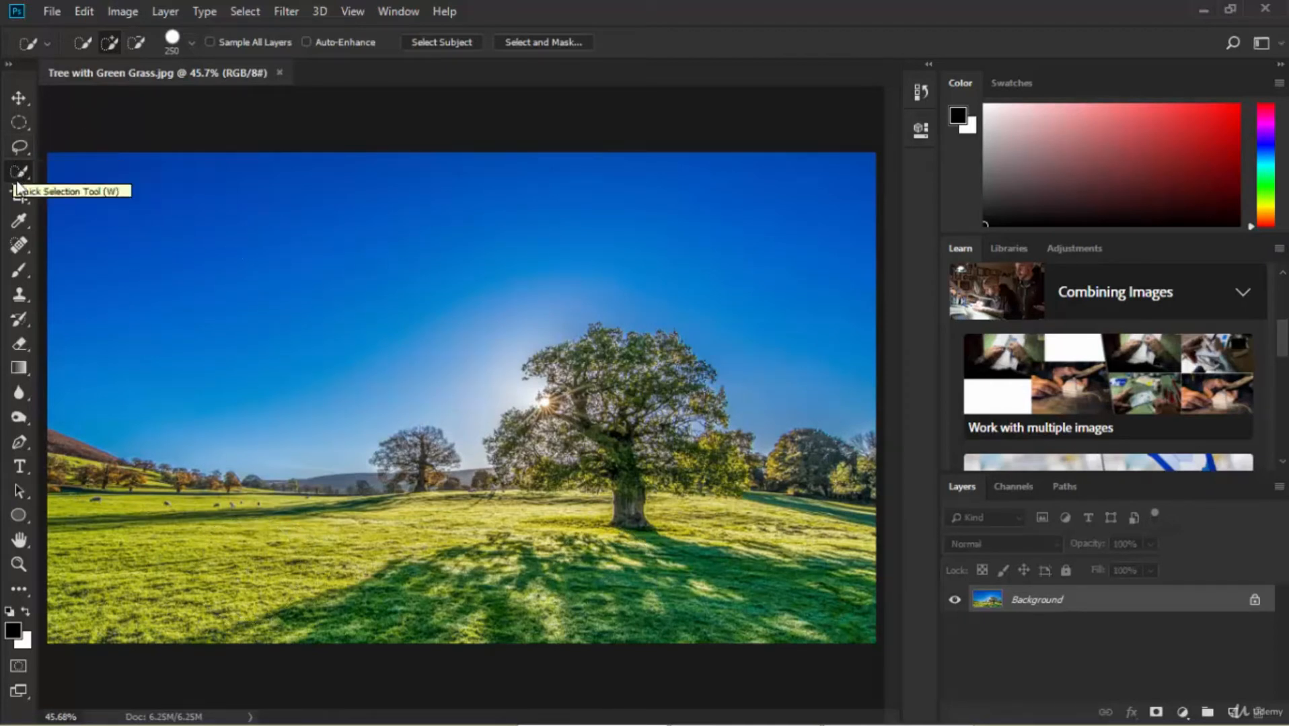
click(18, 197)
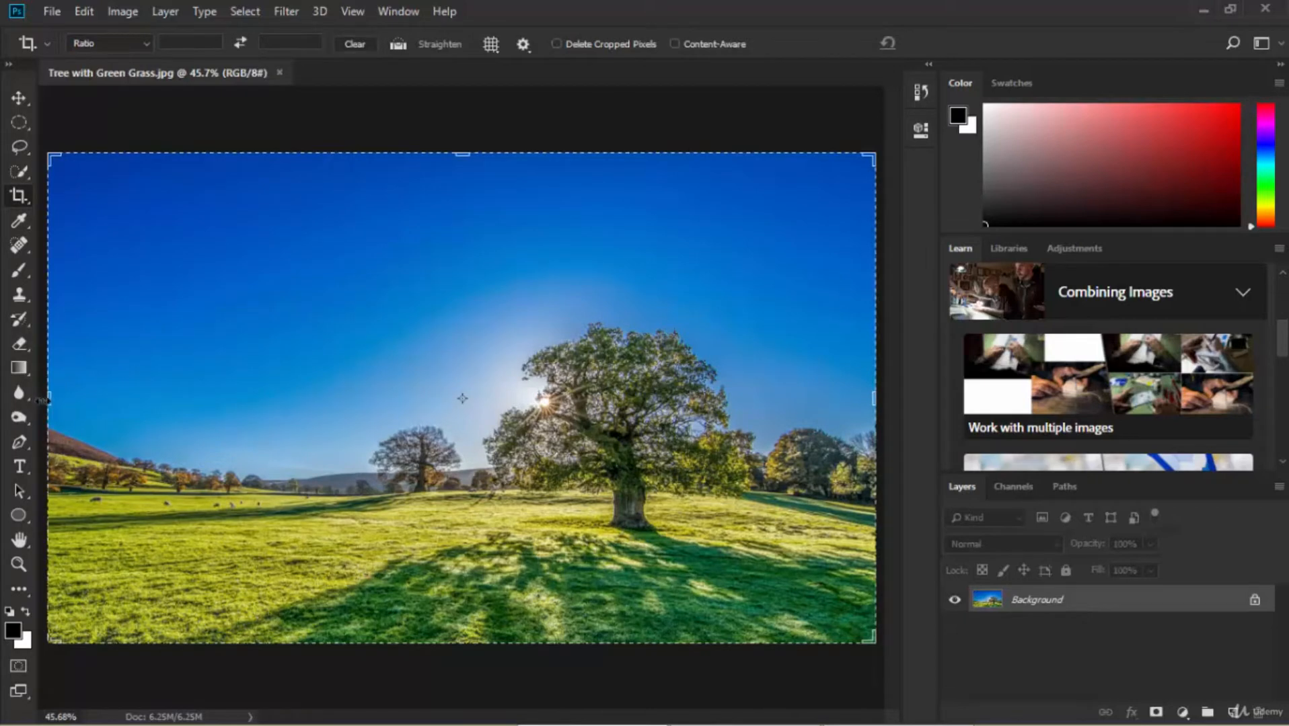
drag(47, 401, 240, 396)
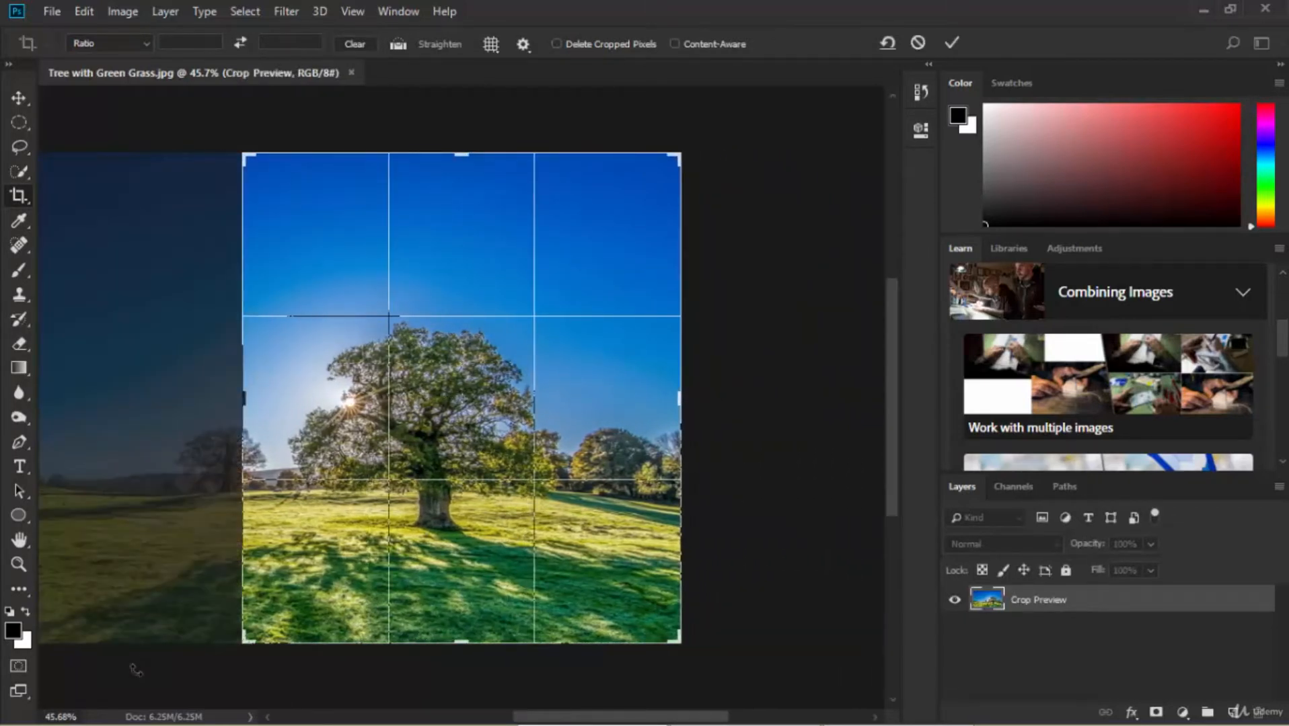
click(917, 44)
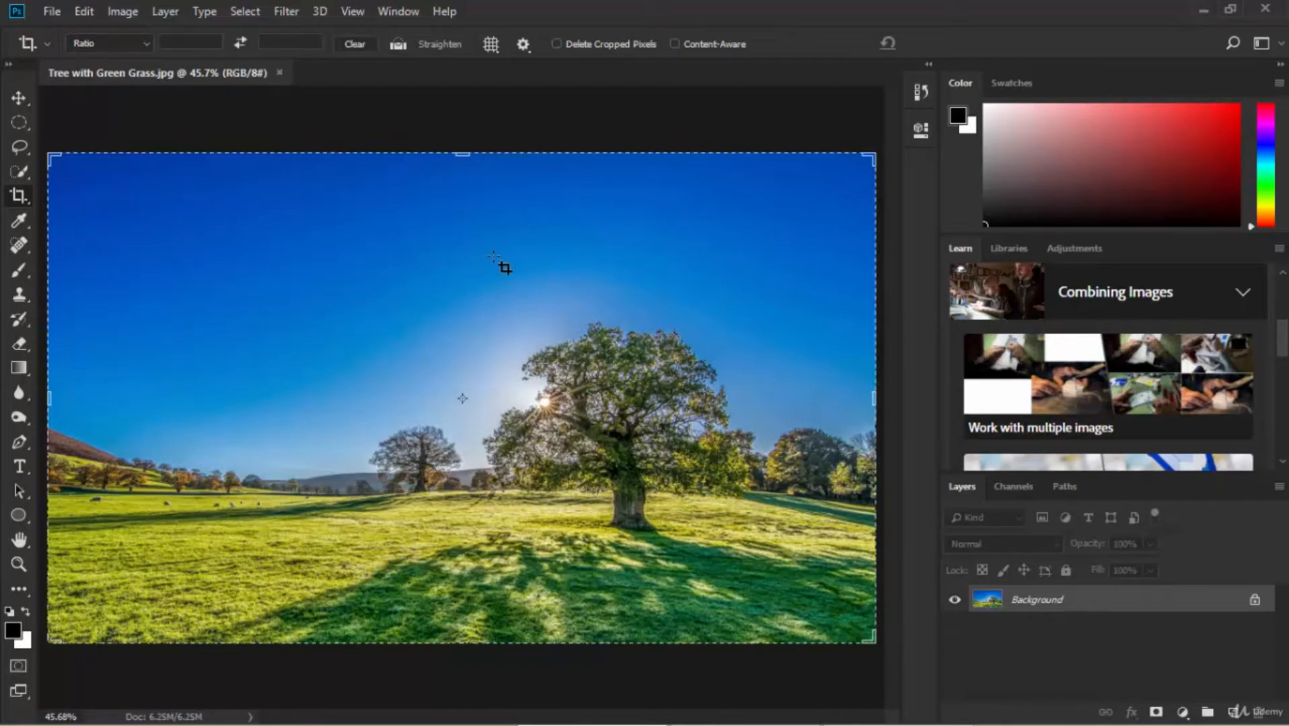
- Paint soft black Brush strokes across the sky at size 400 and 30% opacity
click(23, 274)
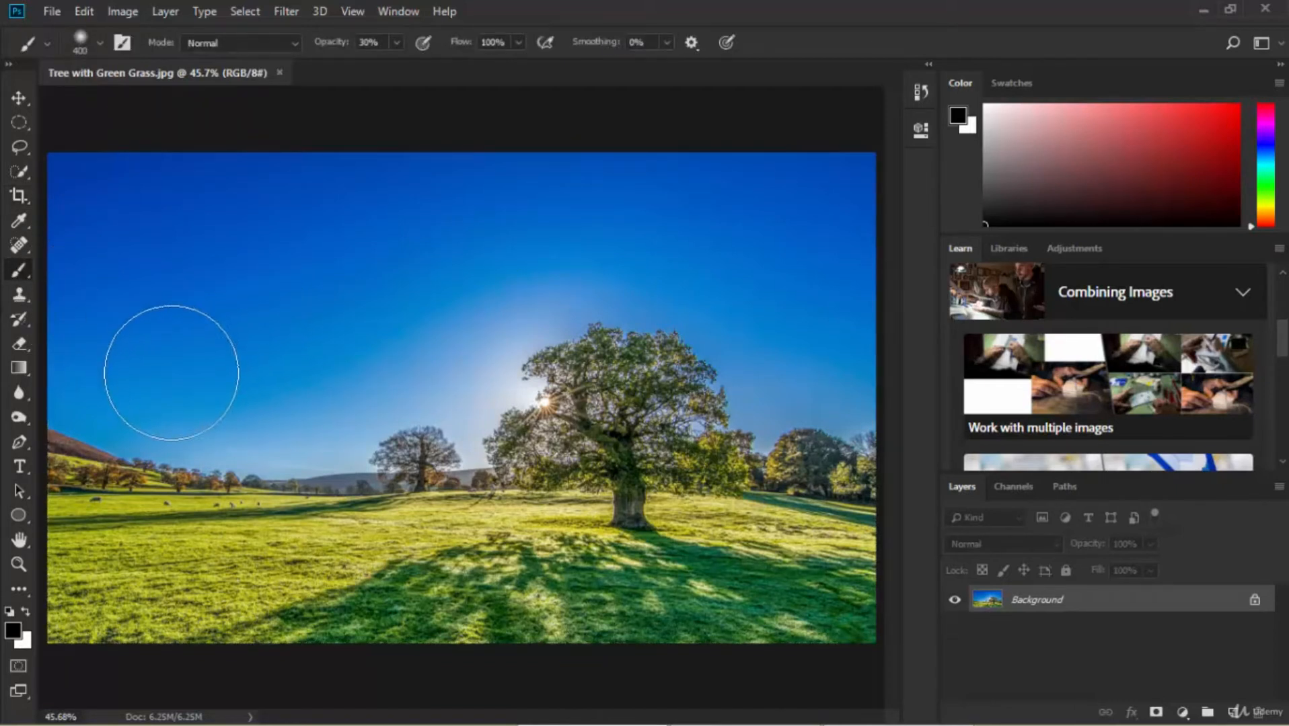
mouse_move(164, 382)
mouse_down()
mouse_move(205, 337)
mouse_move(380, 240)
mouse_move(289, 314)
mouse_move(364, 266)
mouse_move(213, 346)
mouse_move(452, 267)
mouse_up()
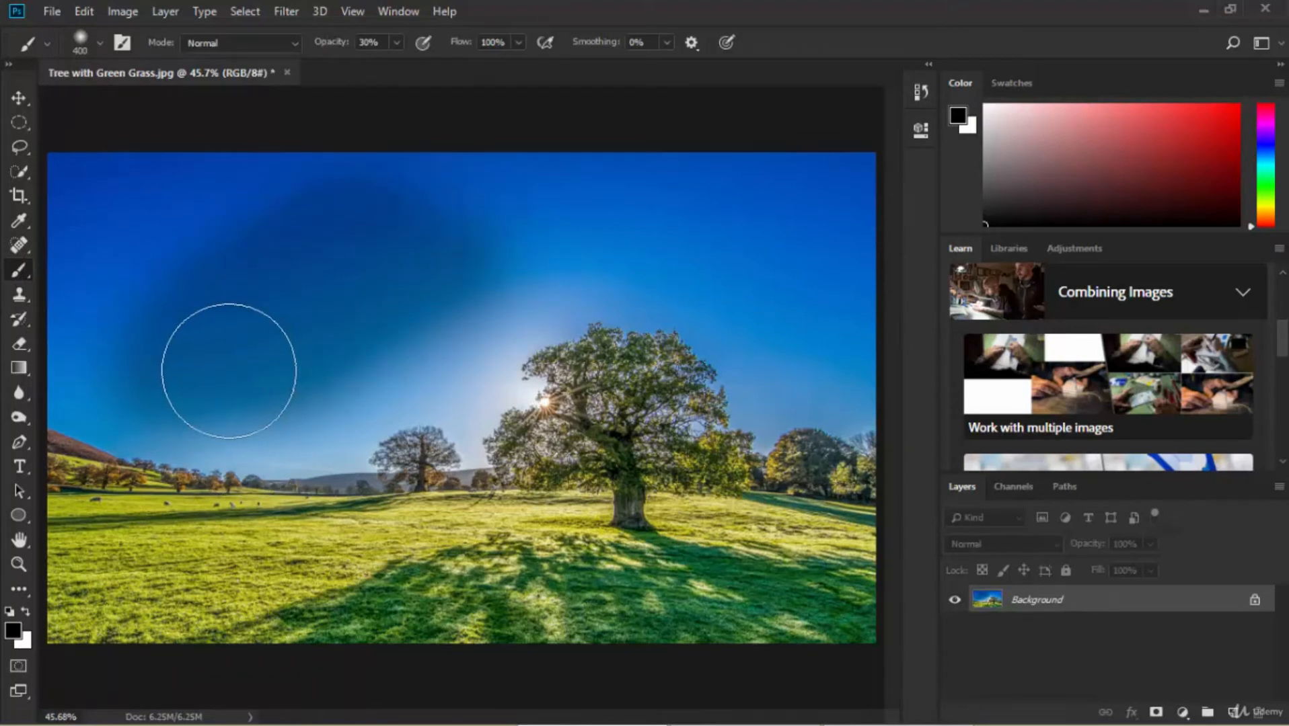
mouse_move(227, 370)
mouse_down()
mouse_move(325, 298)
mouse_move(245, 336)
mouse_move(365, 273)
mouse_move(311, 305)
mouse_move(424, 262)
mouse_move(435, 330)
mouse_move(411, 302)
mouse_move(313, 312)
mouse_move(400, 260)
mouse_move(336, 266)
mouse_move(194, 349)
mouse_move(376, 260)
mouse_move(699, 225)
mouse_move(836, 272)
mouse_move(707, 233)
mouse_move(608, 238)
mouse_up()
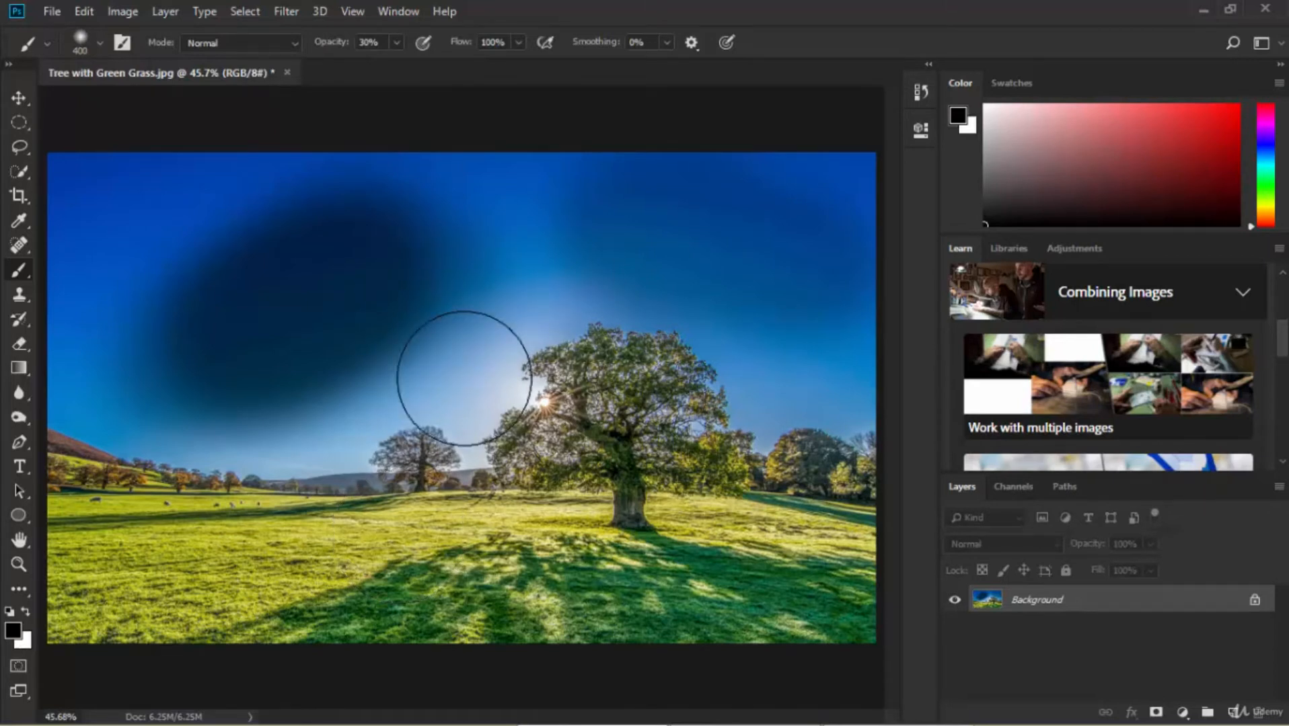
- Step backward through the history to remove the black brush strokes from the sky one by one
key(ctrl+alt+z)
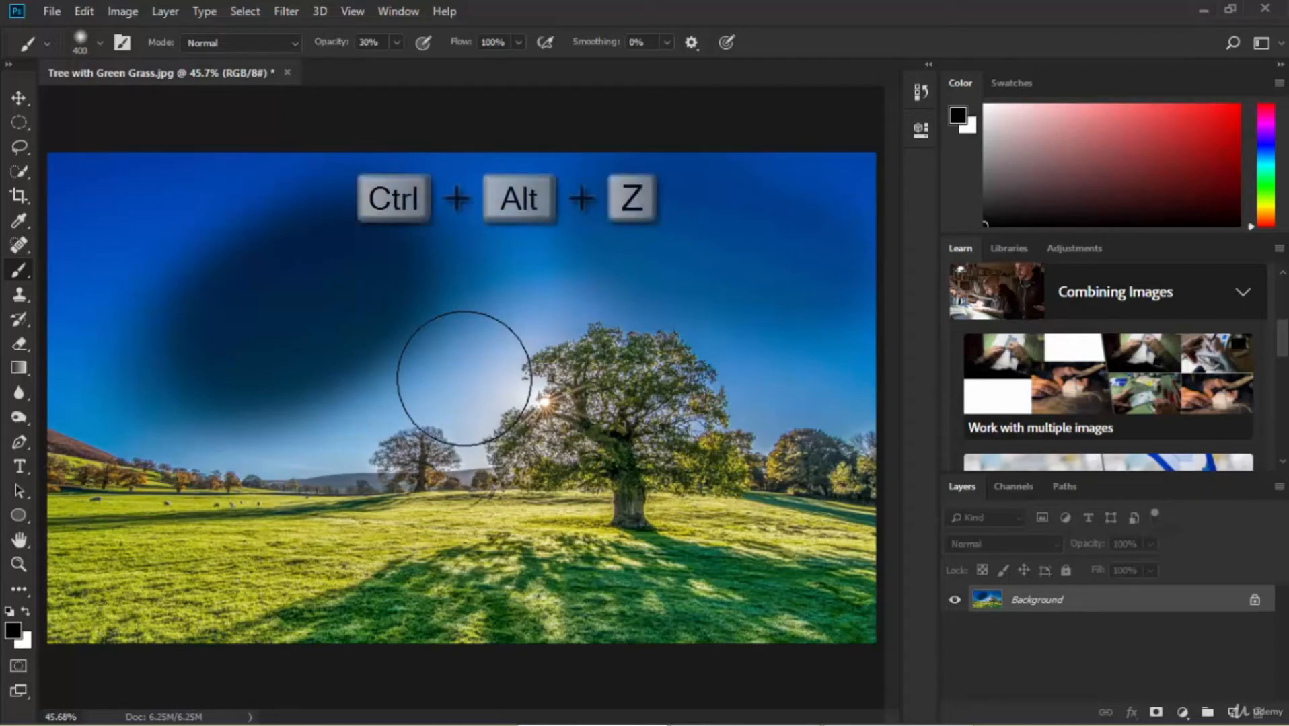
key(ctrl+alt+z)
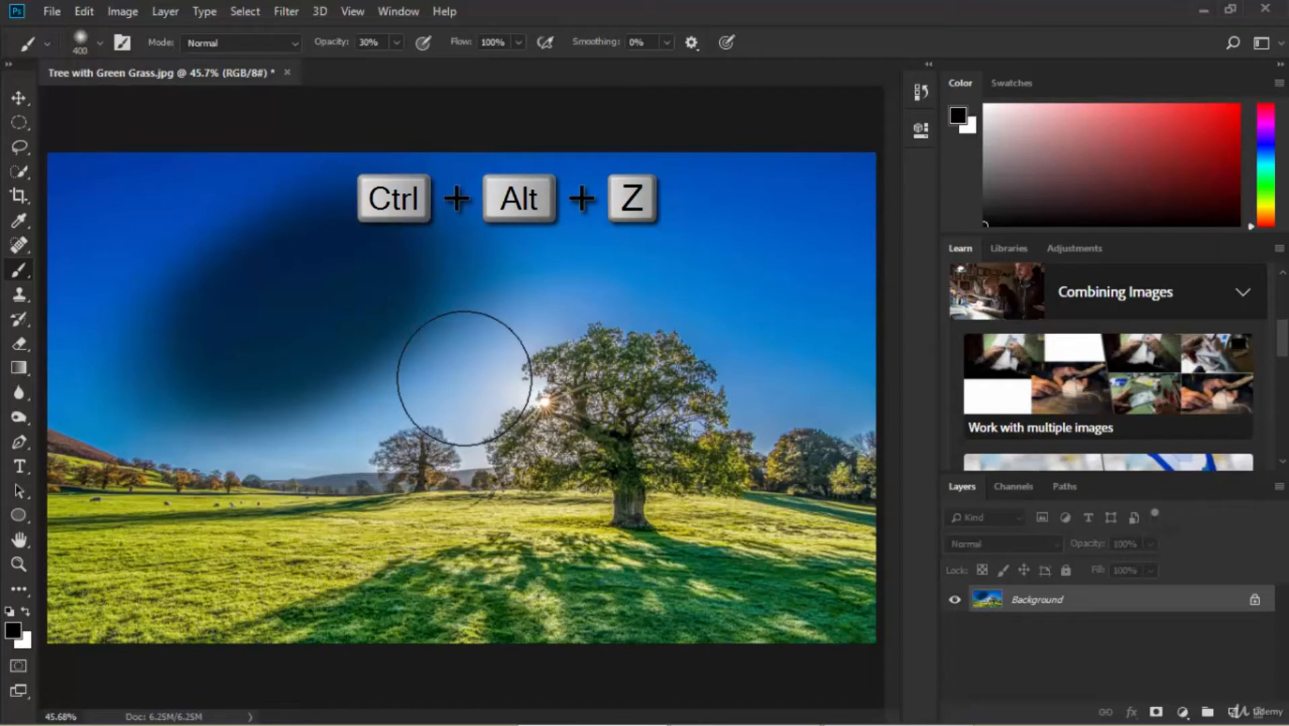
key(ctrl+alt+z)
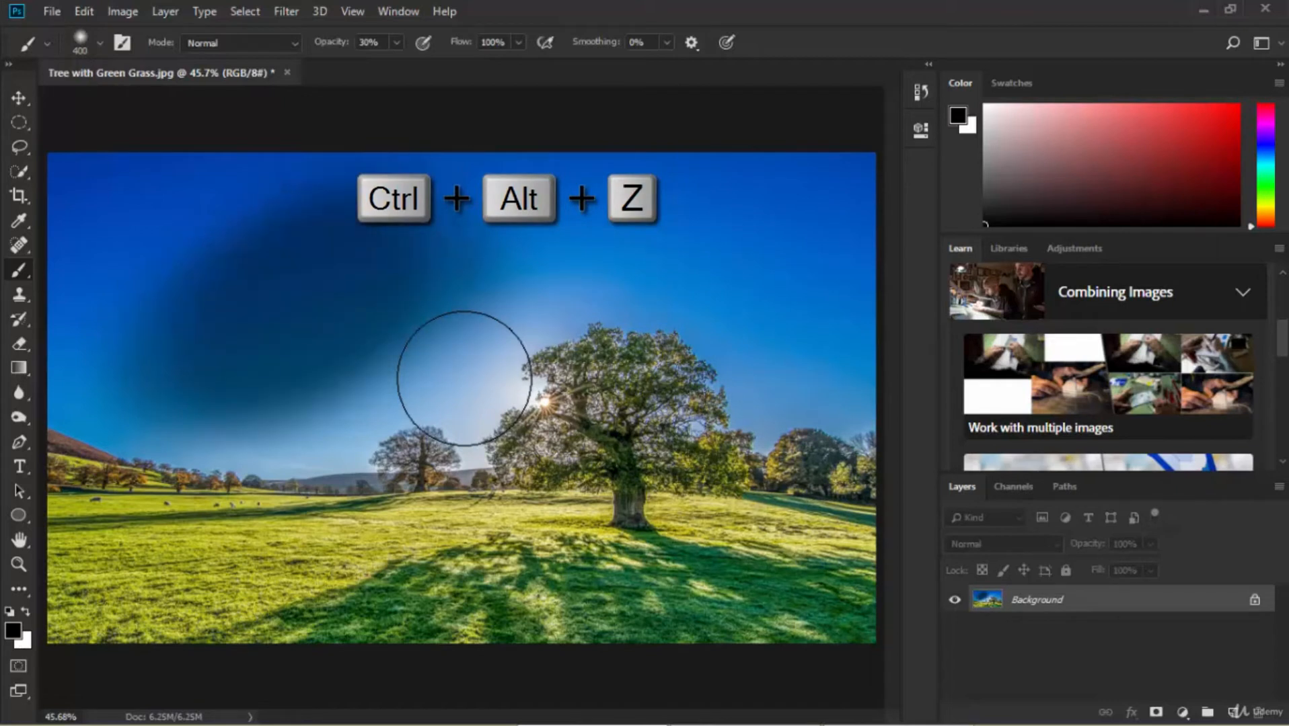
key(ctrl+alt+z)
key(ctrl+alt+z)
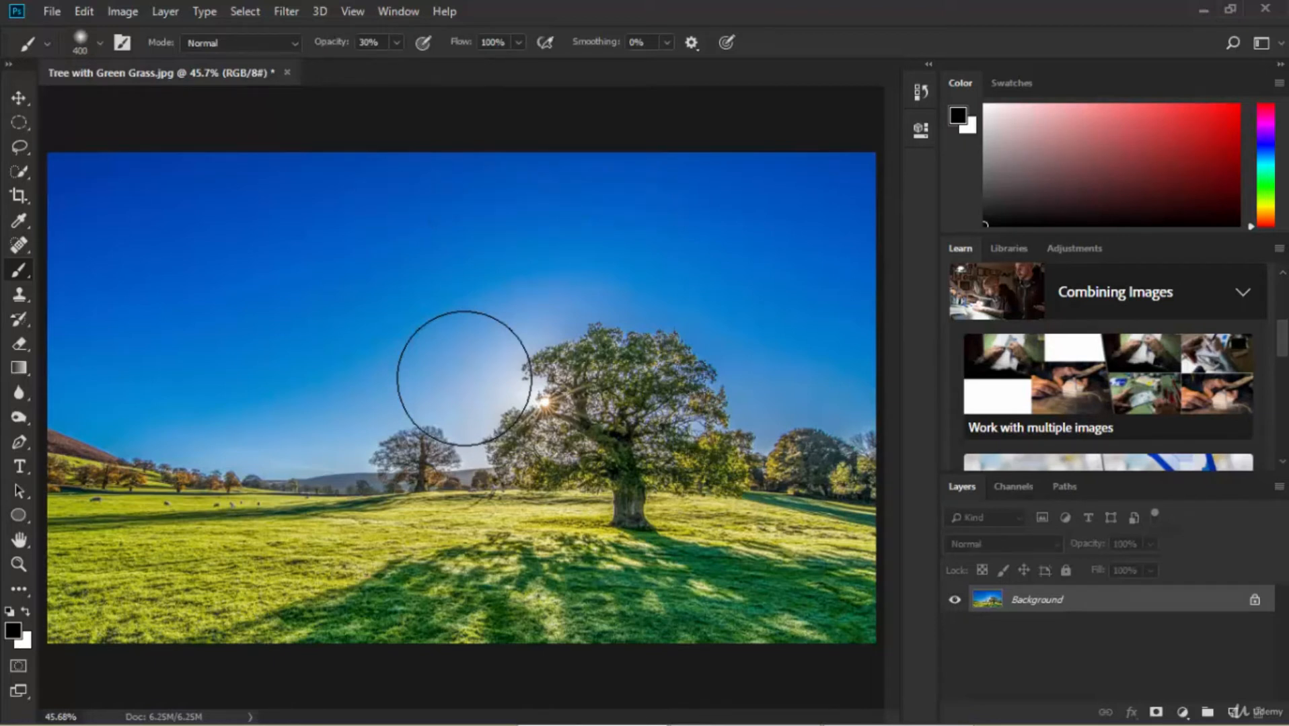
- Bring back the undone black brush strokes over the sky
key(ctrl+z)
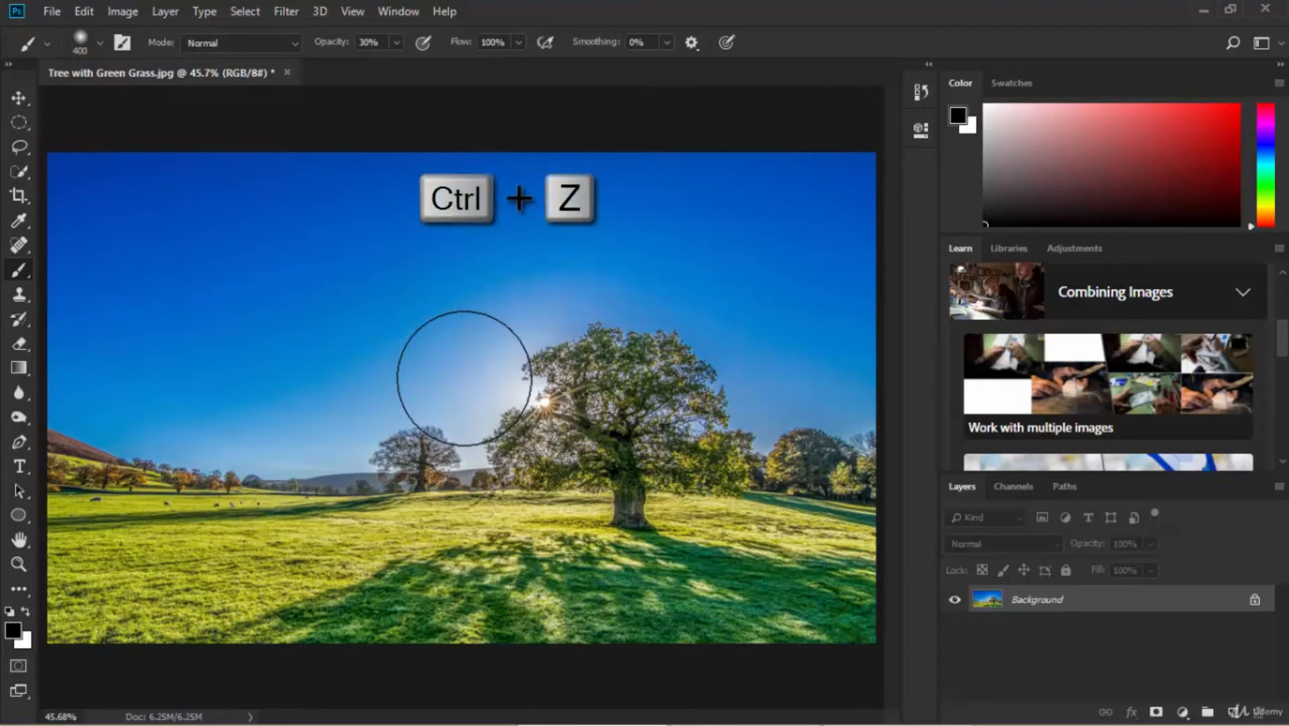
key(ctrl+z)
key(ctrl+z)
key(ctrl+z)
key(ctrl+z)
key(ctrl+z)
key(ctrl+z)
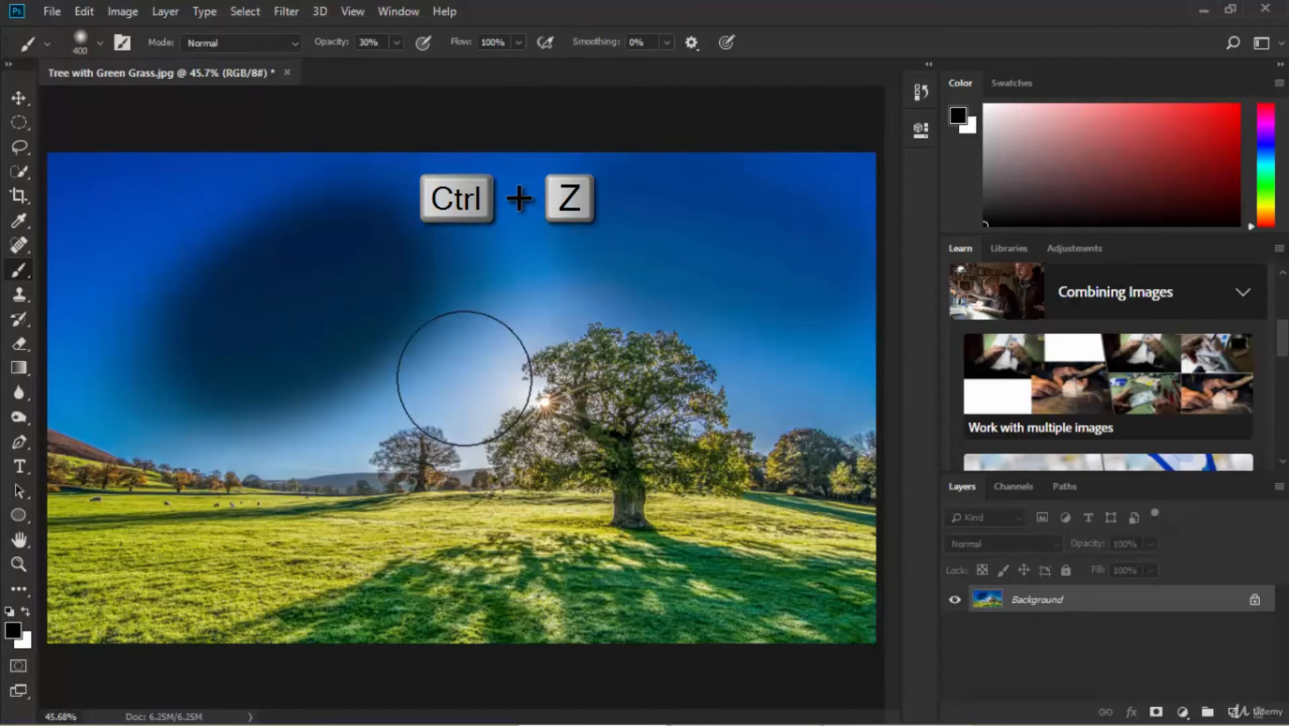
key(ctrl+z)
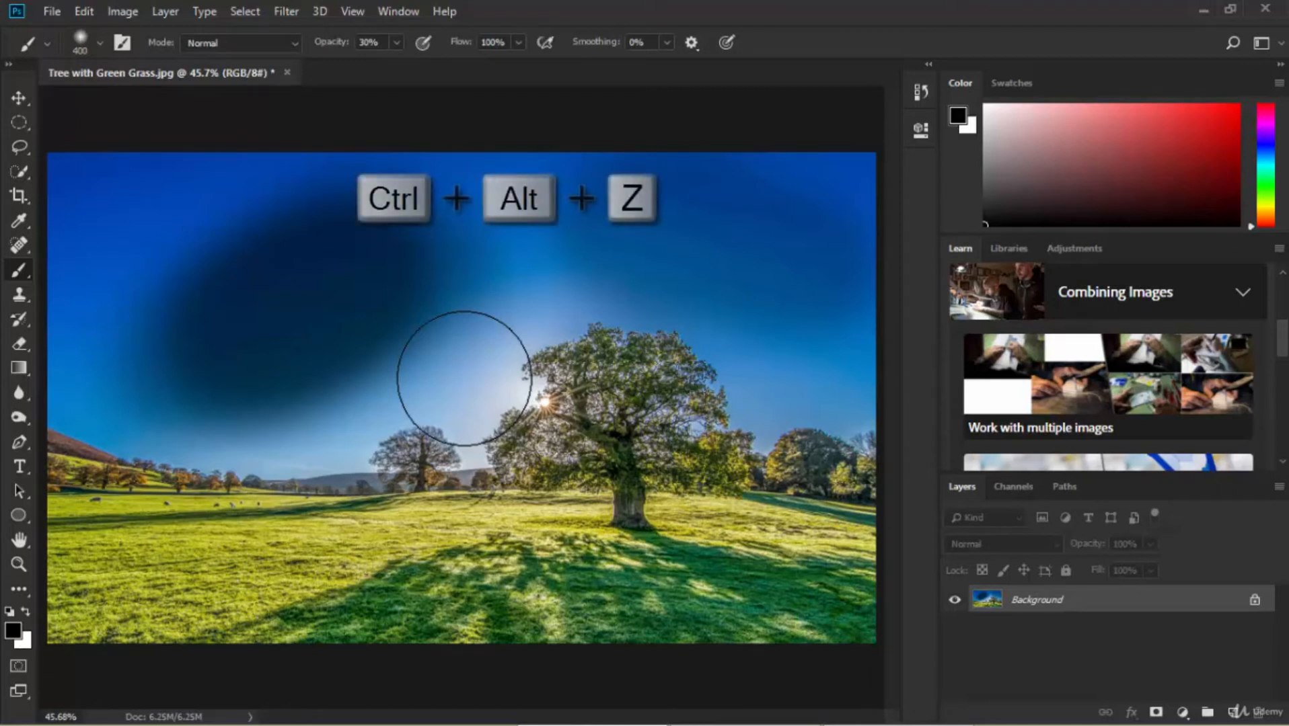
- Undo all the restored brush strokes on the sky again, one after another
key(ctrl+alt+z)
key(ctrl+alt+z)
key(ctrl+alt+z)
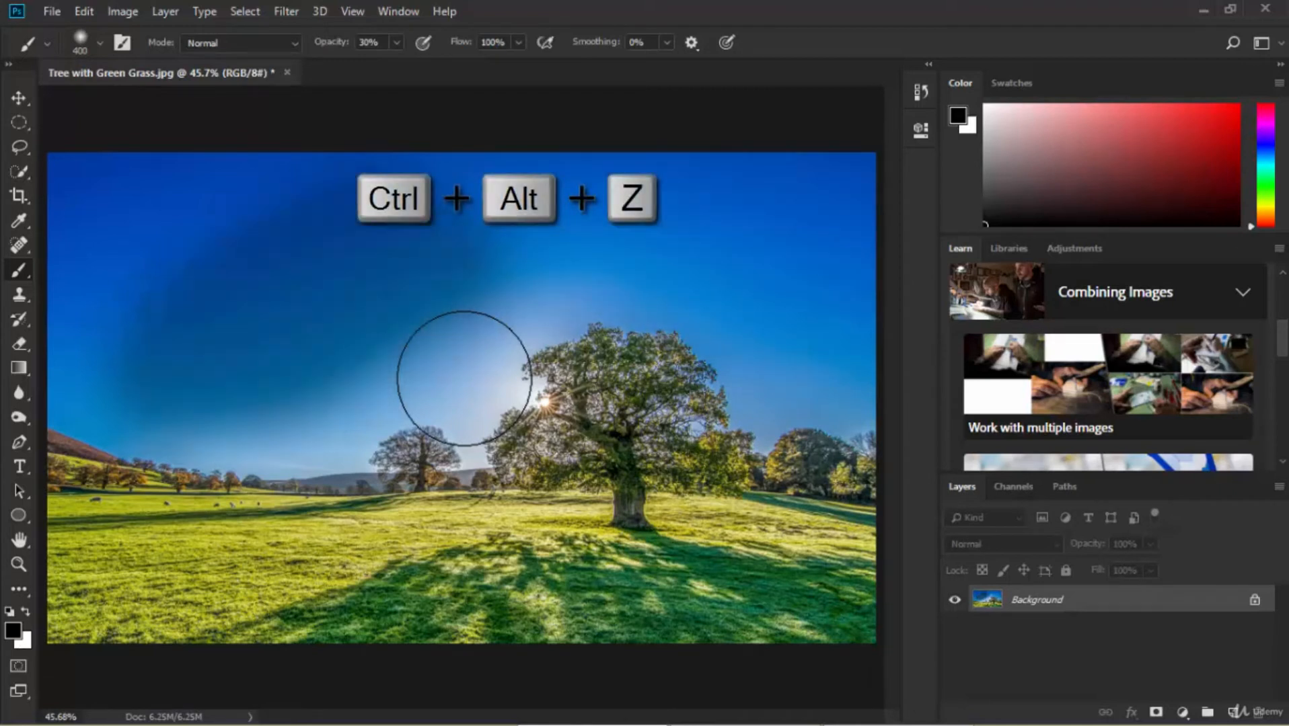
key(ctrl+alt+z)
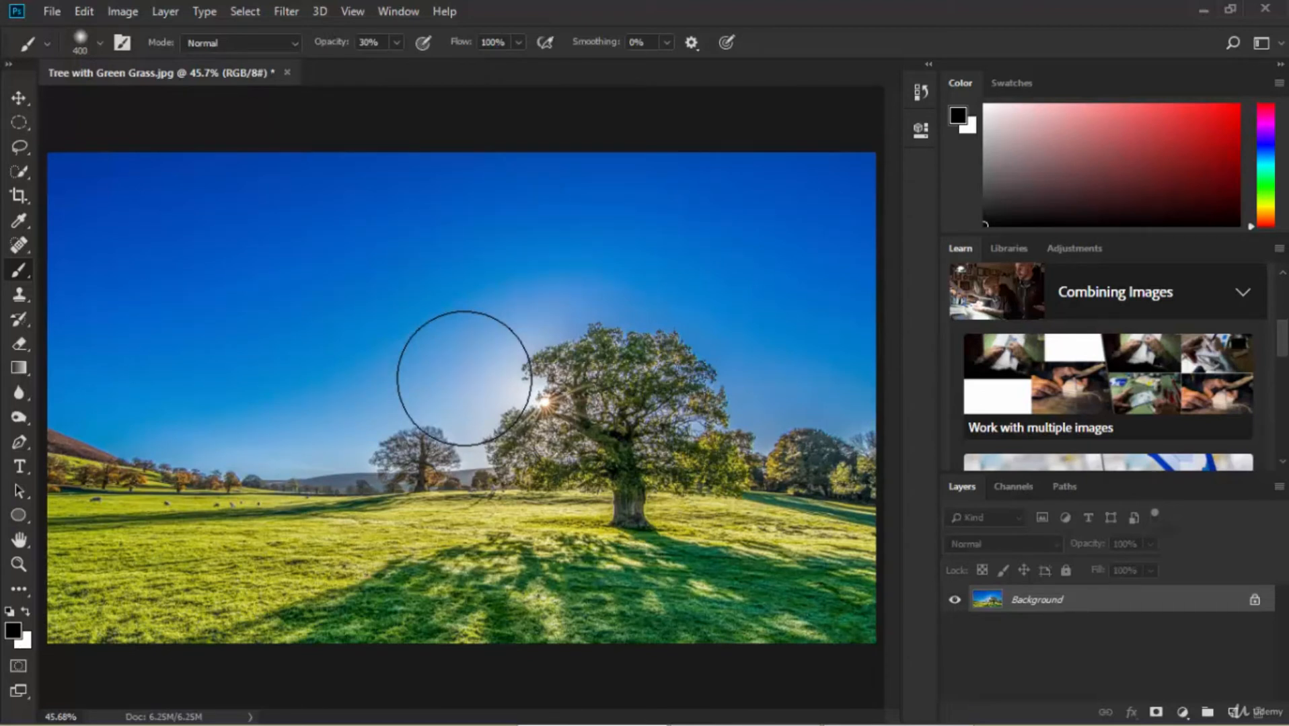
- Remove the sheep at the far left of the meadow with the content-aware Spot Healing Brush at size 90
click(17, 246)
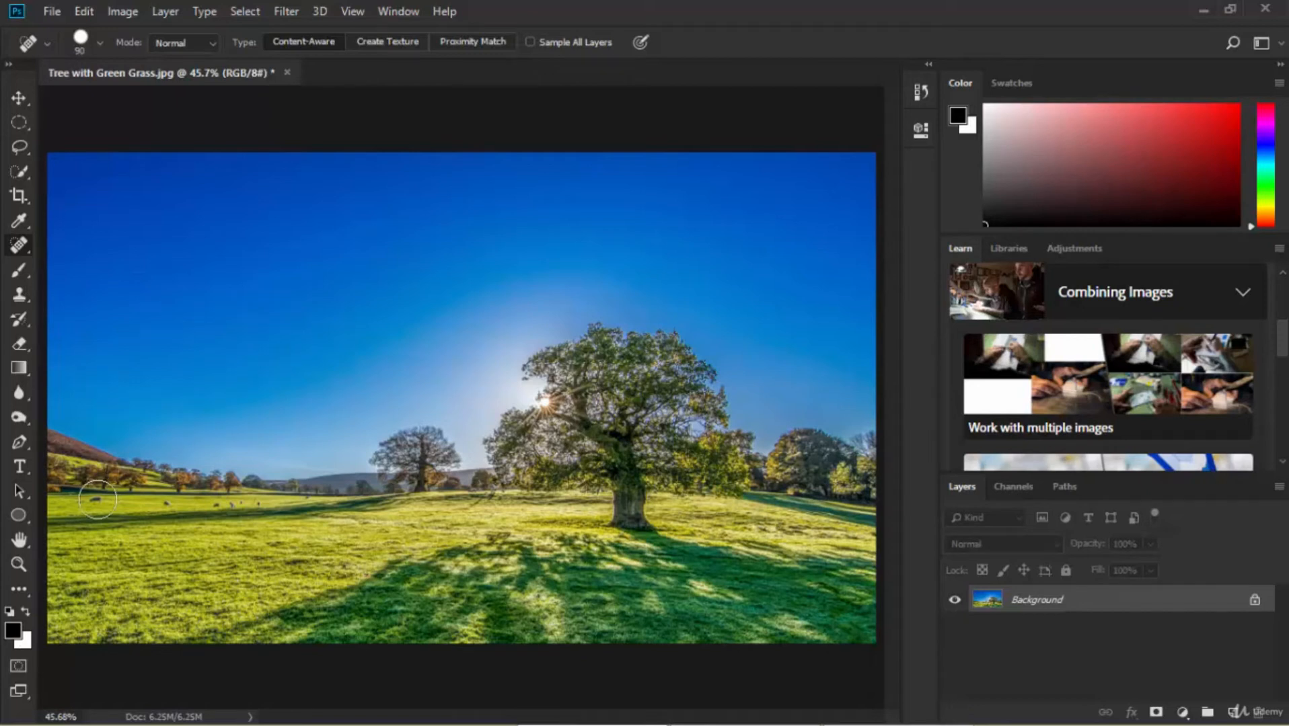
click(95, 501)
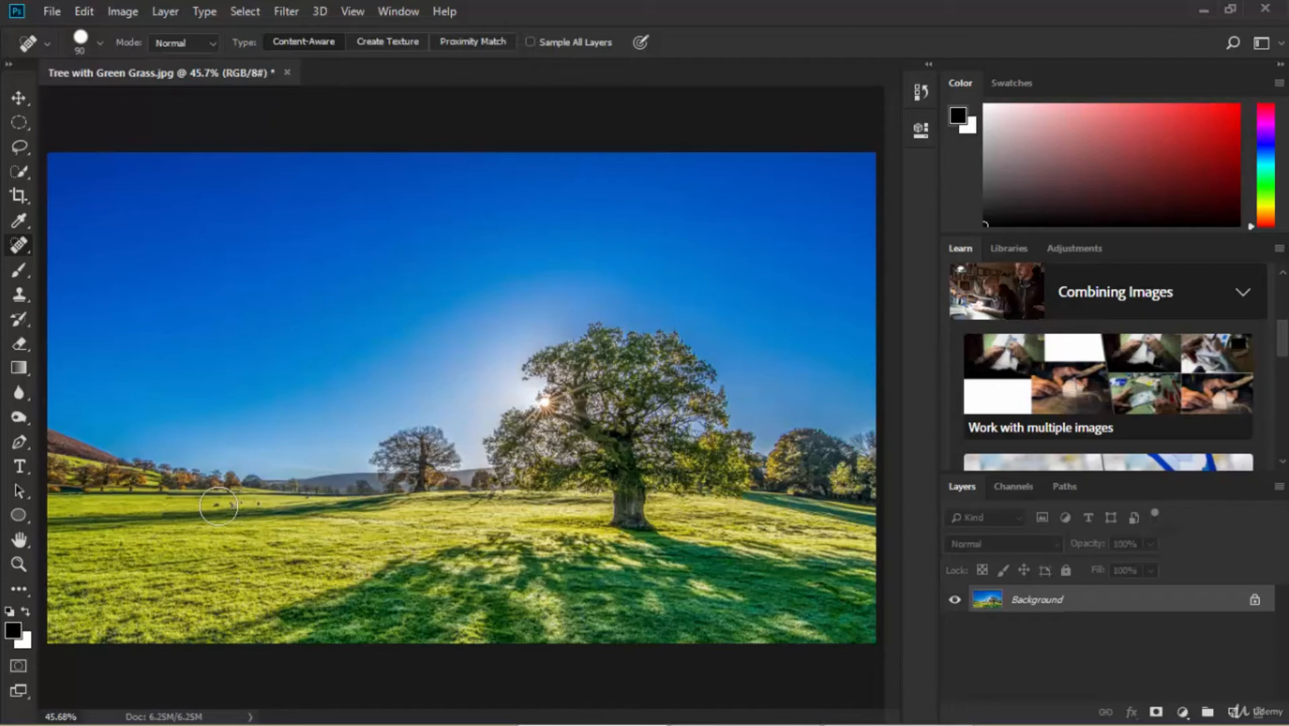
- Remove the remaining group of grazing sheep from the meadow with the content-aware Spot Healing Brush at size 30
key(z)
click(230, 506)
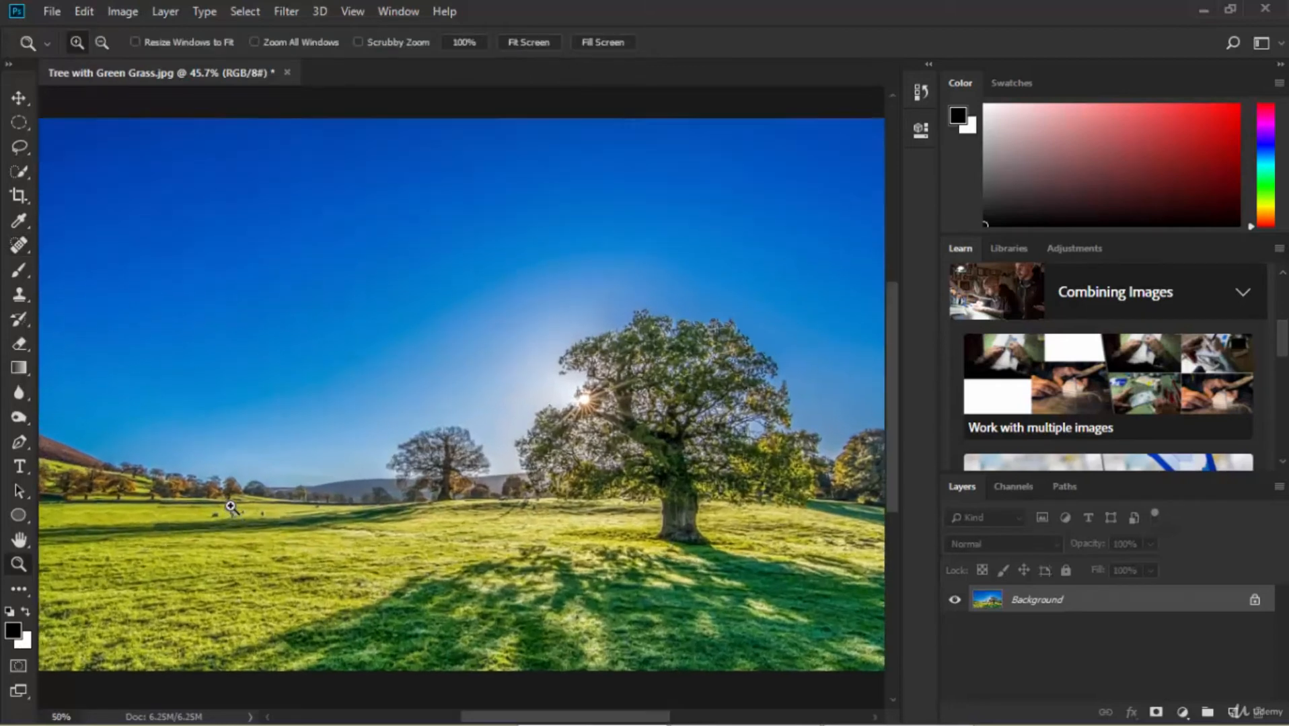
click(229, 511)
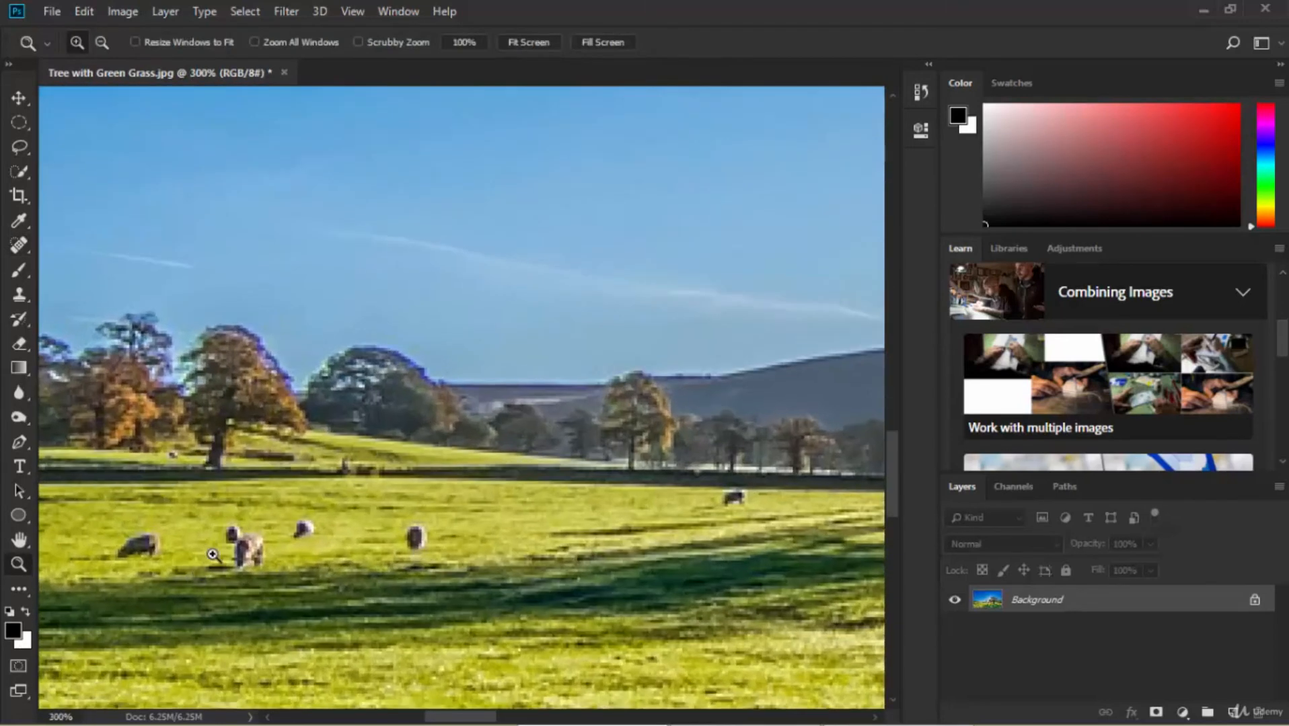
click(19, 248)
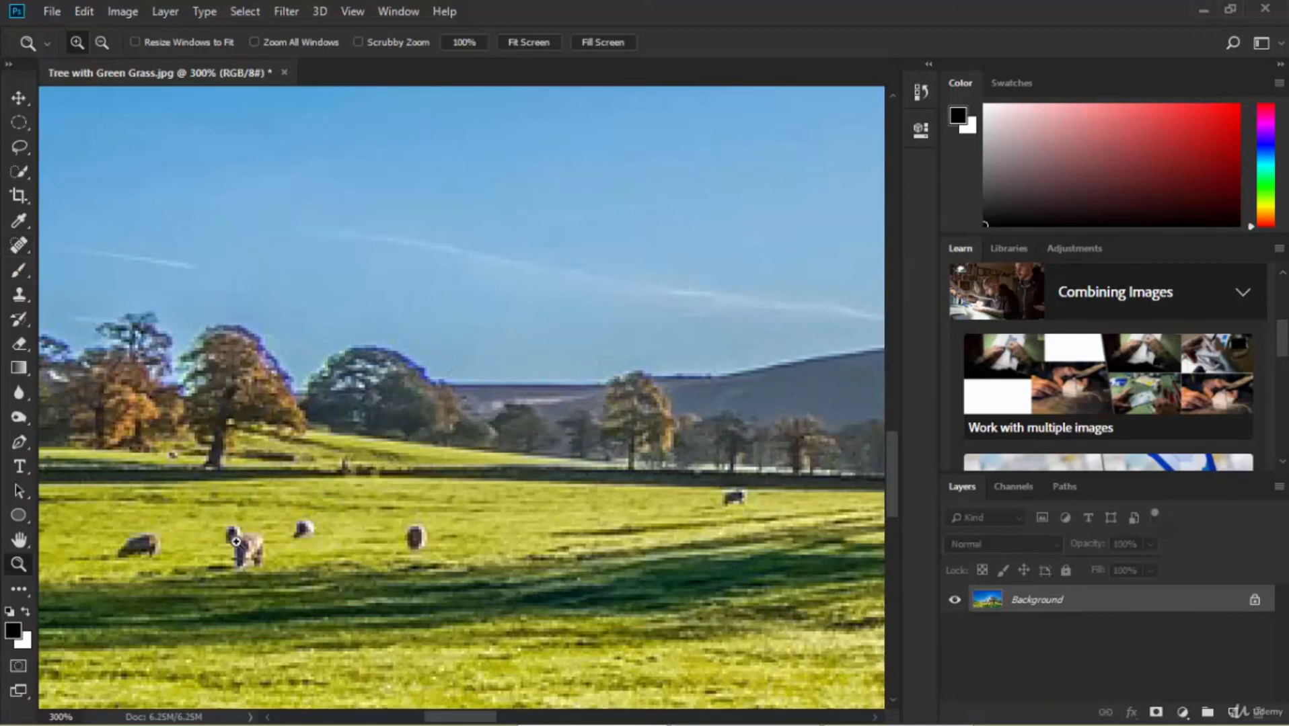
key(j)
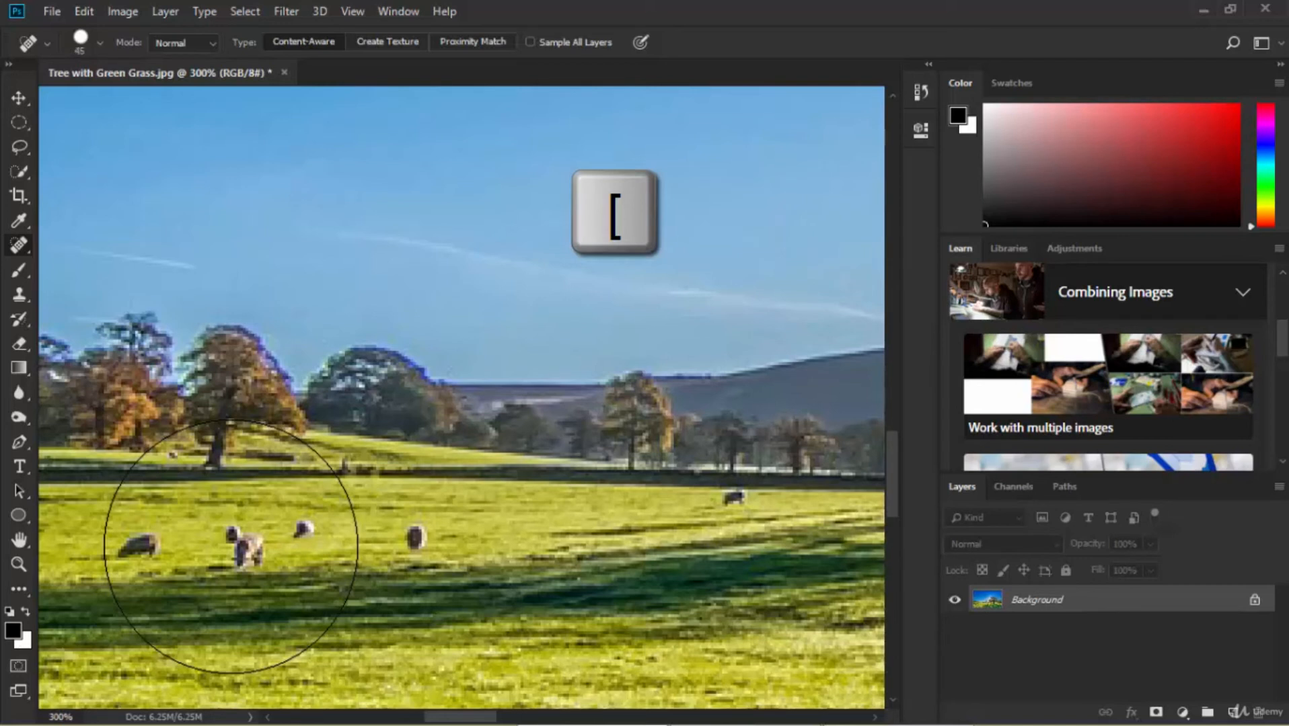
key(bracketright)
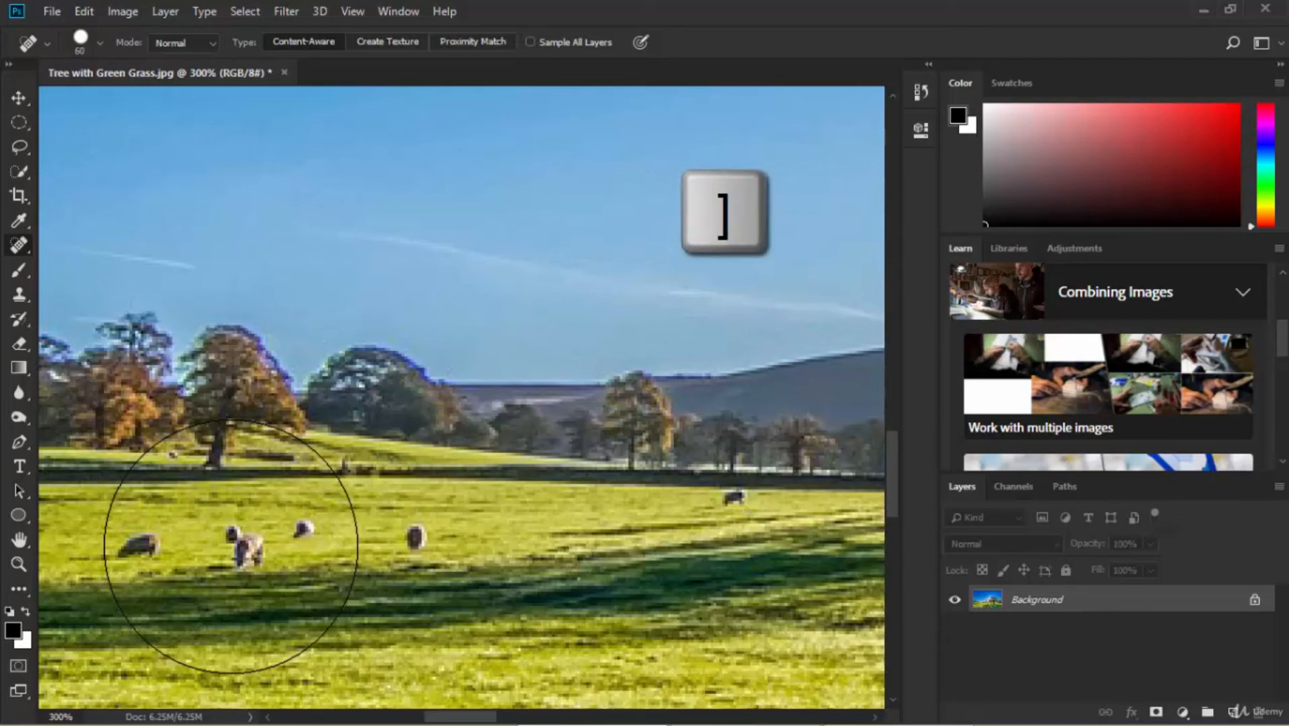
key(bracketleft)
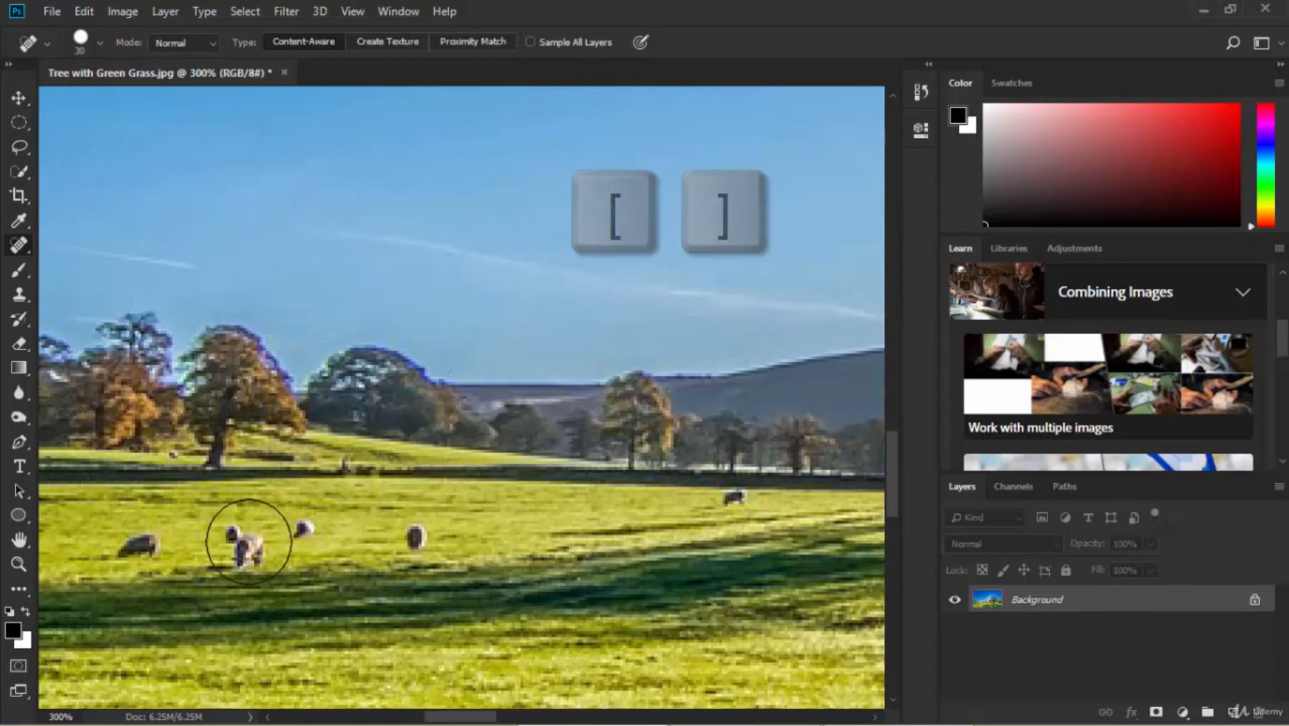
drag(134, 533, 135, 534)
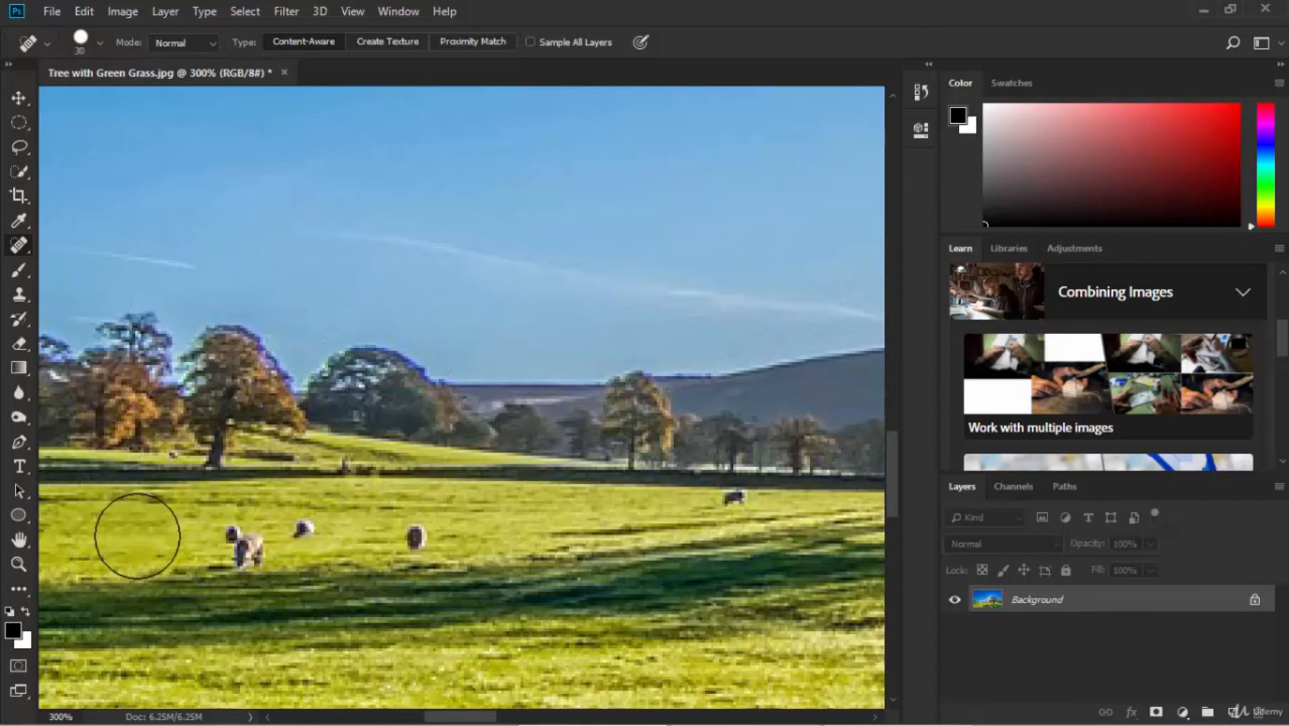
drag(248, 537, 248, 537)
click(303, 523)
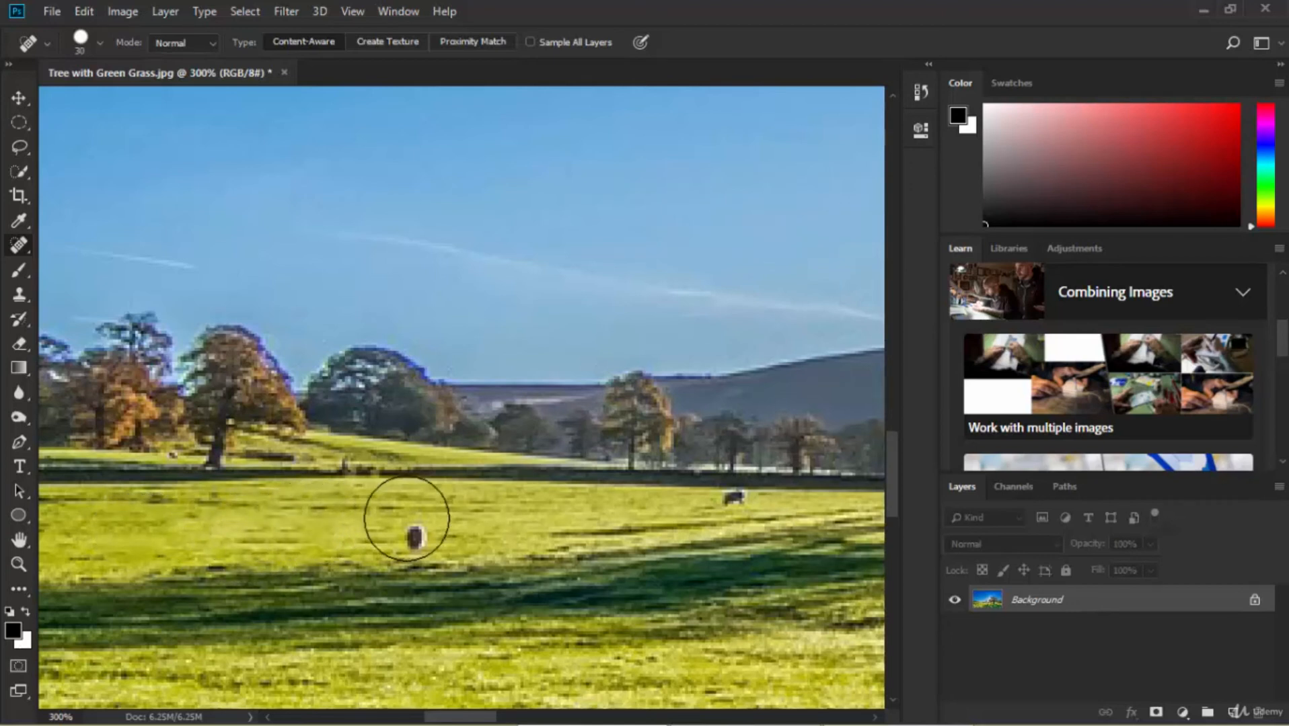
drag(419, 520, 417, 519)
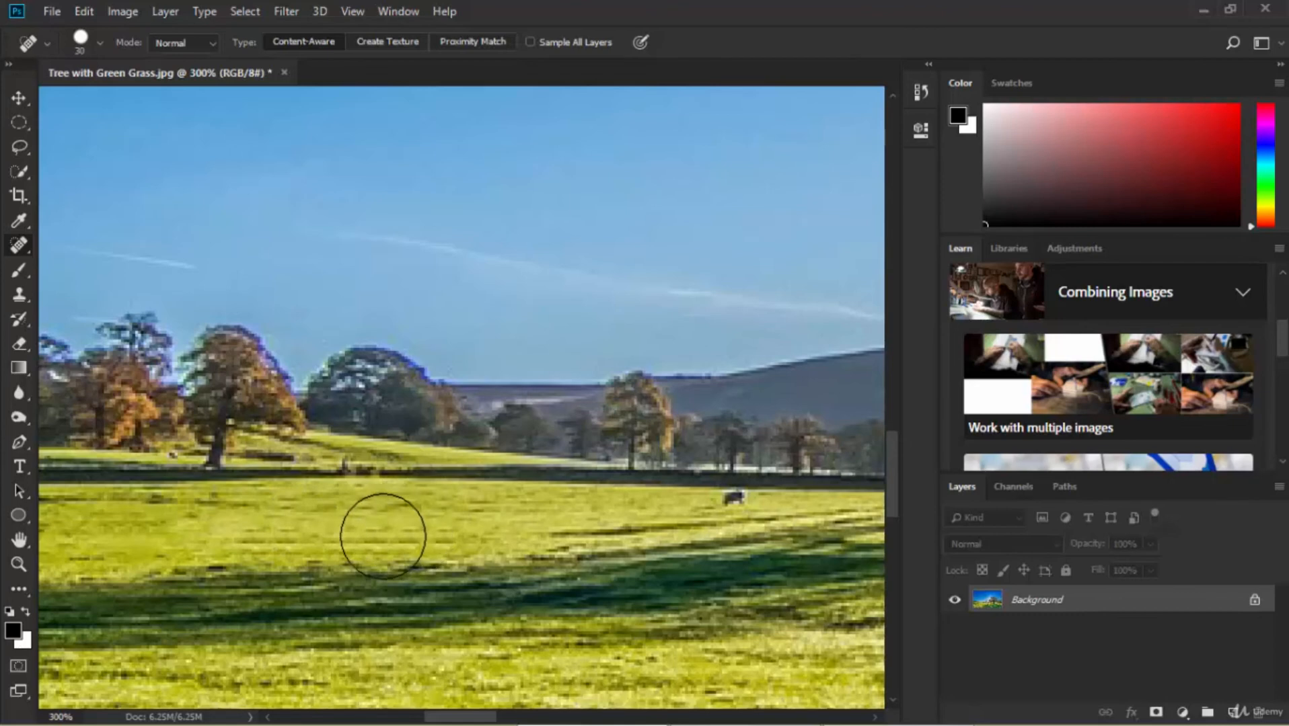
key(ctrl+0)
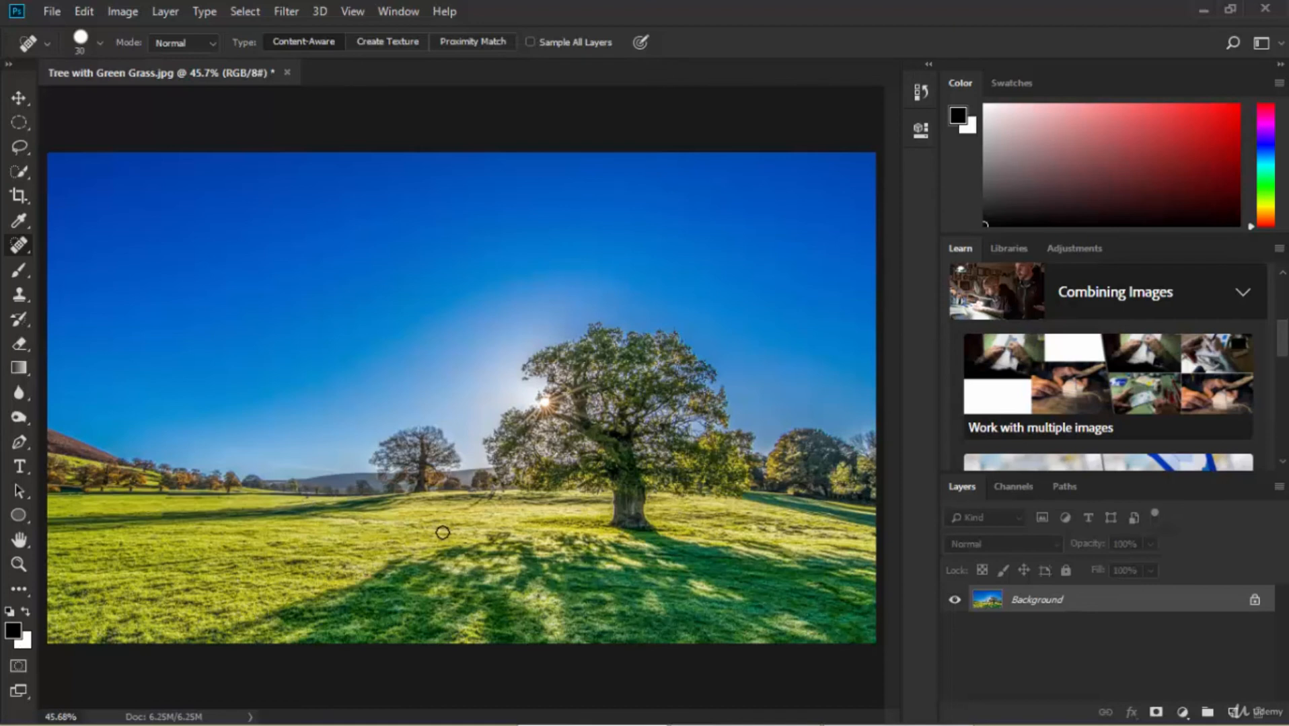
- Select the whole sky above the hills and trees with the Quick Selection tool
click(19, 98)
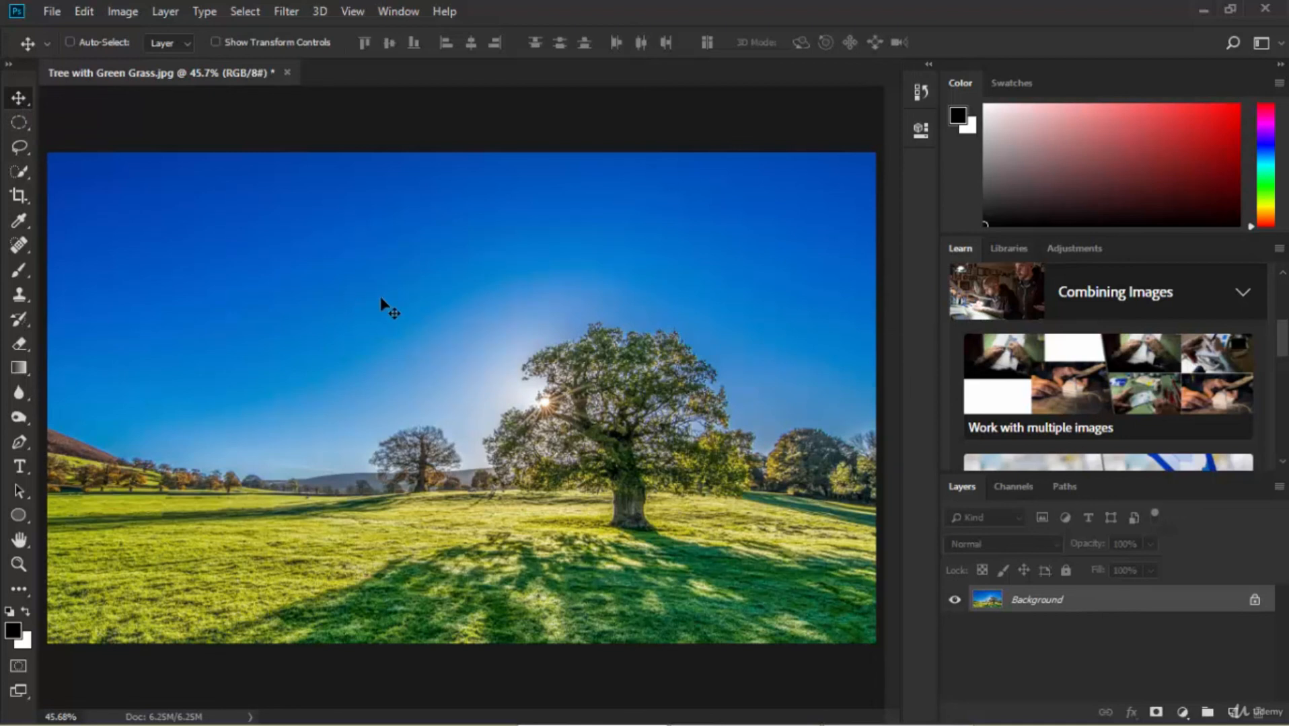
click(18, 174)
right_click(18, 172)
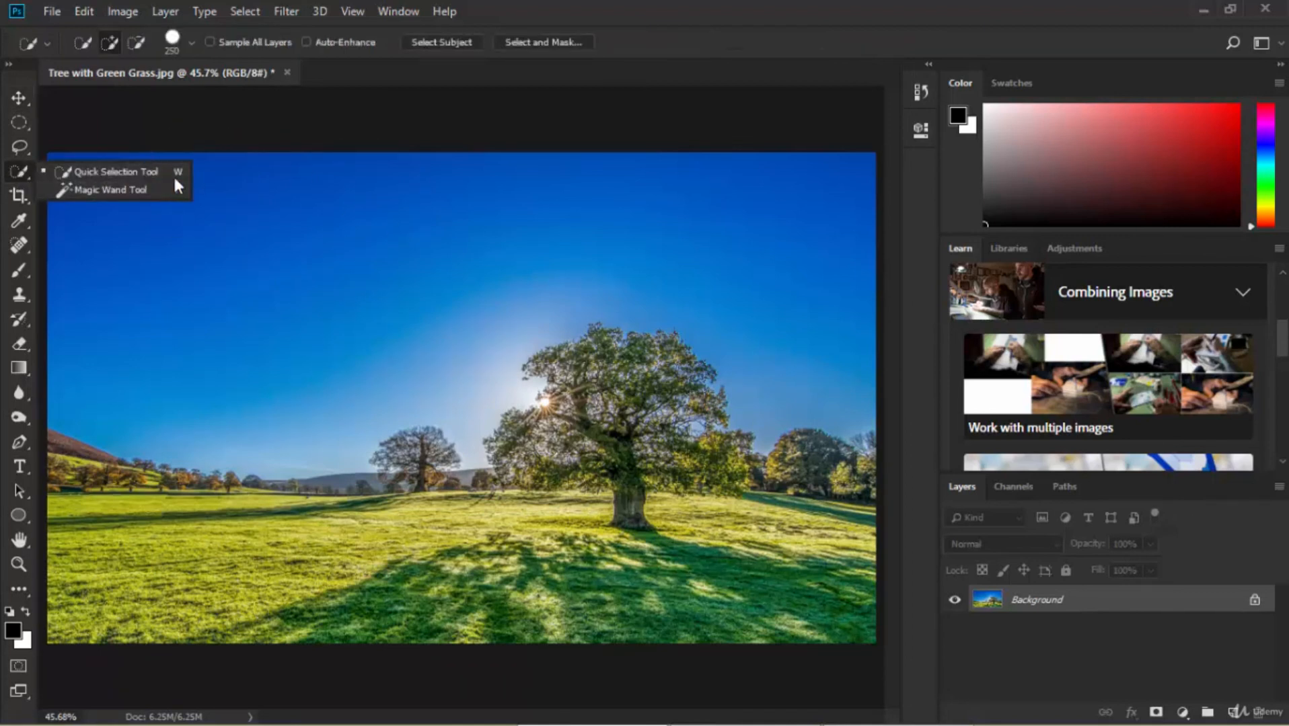
click(77, 173)
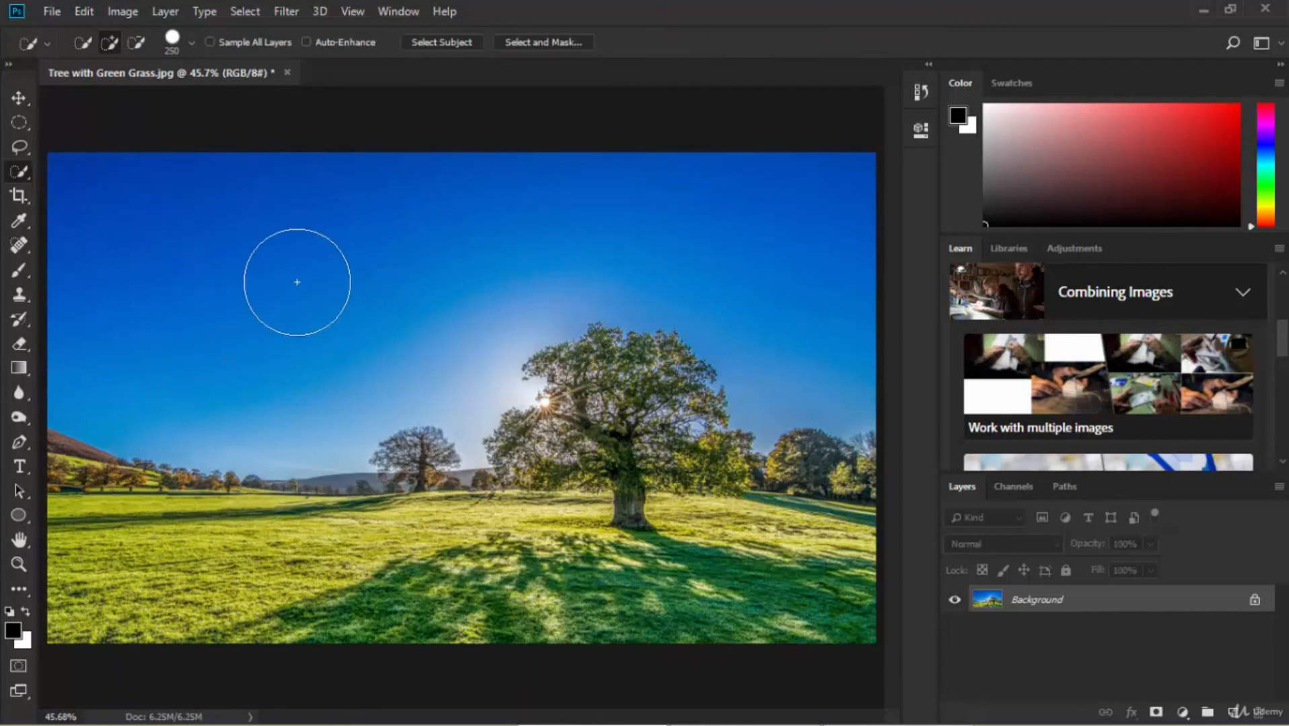
click(245, 298)
mouse_move(313, 290)
mouse_down()
mouse_move(518, 241)
mouse_move(811, 304)
mouse_move(791, 407)
mouse_up()
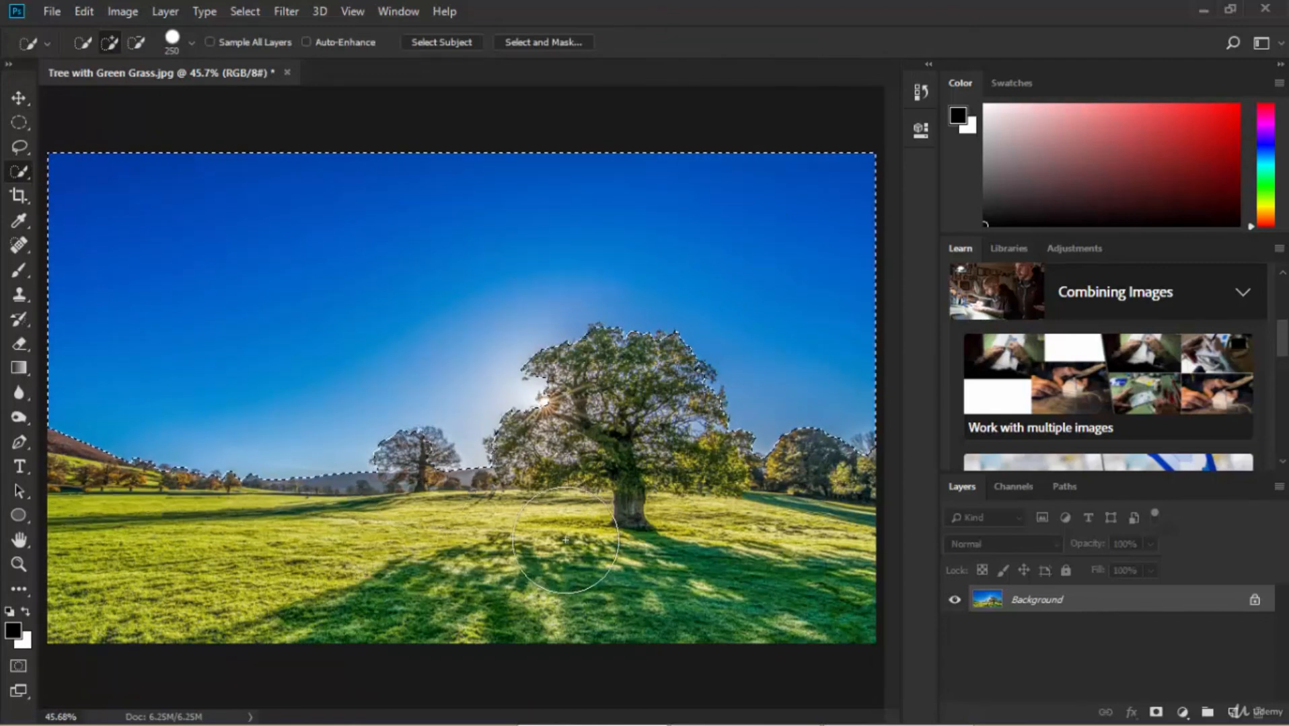